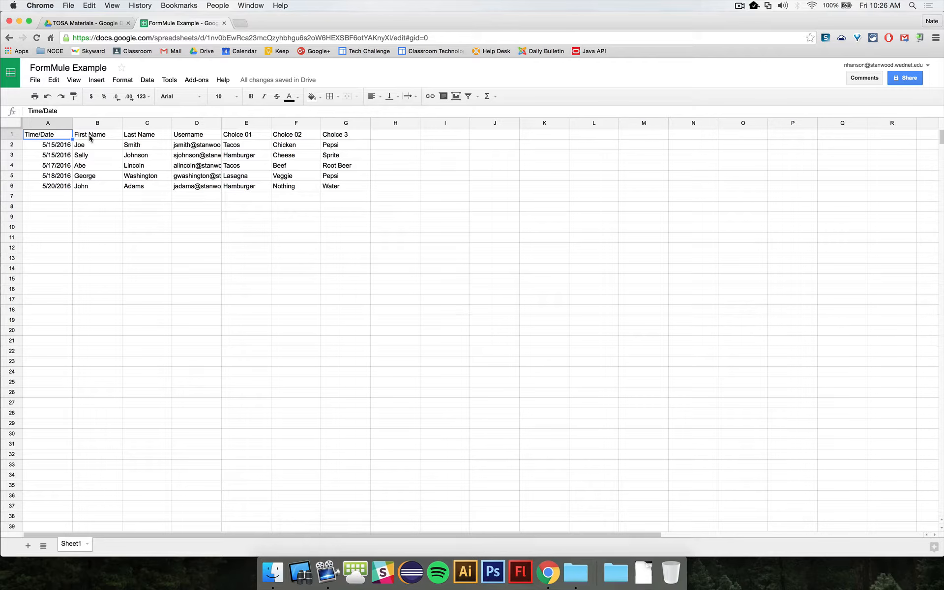
Launch the formMule email merge utility for the sheet containing names, usernames and meal choices.
{"action": "left_click", "coordinate": [210, 135]}
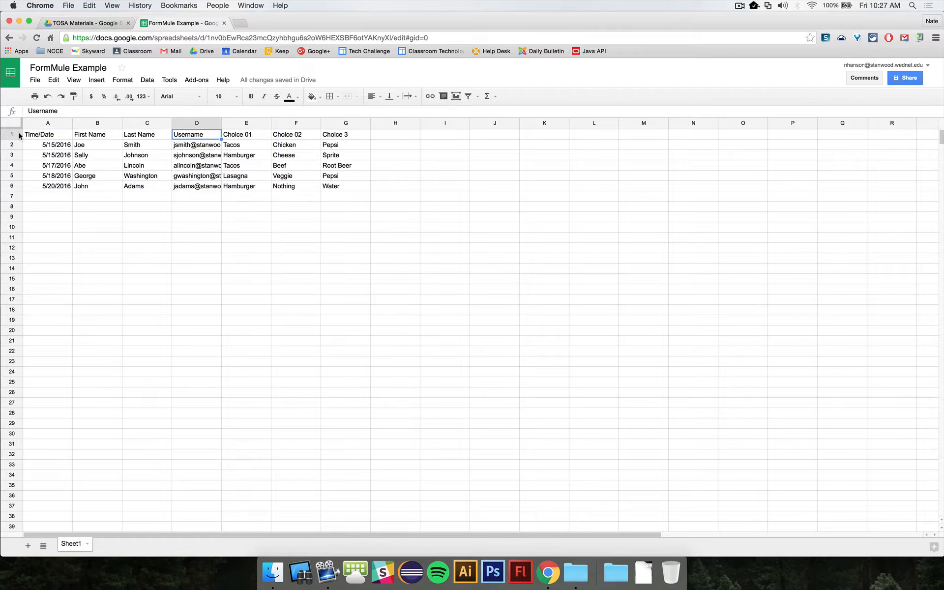
{"action": "left_click", "coordinate": [55, 134]}
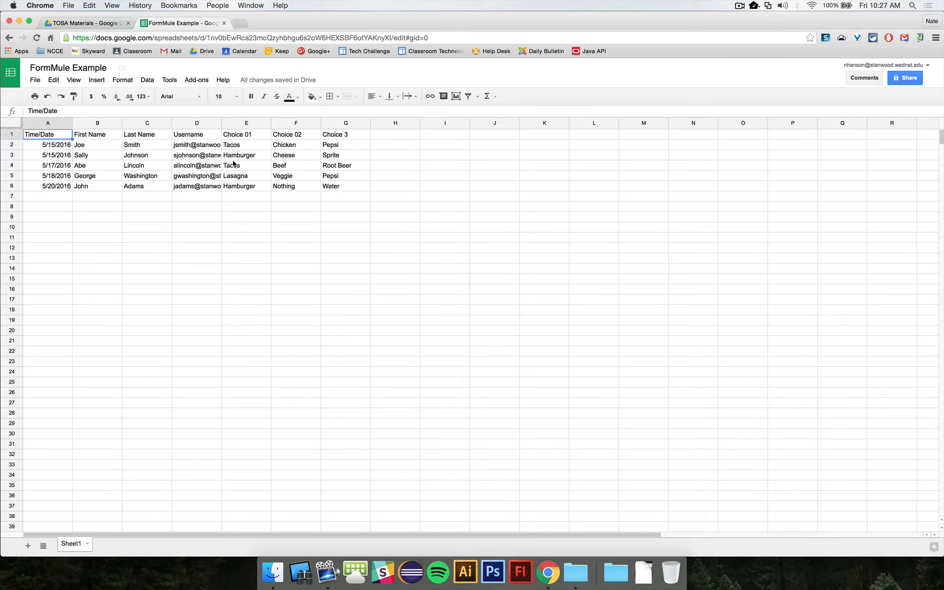
{"action": "left_click", "coordinate": [198, 81]}
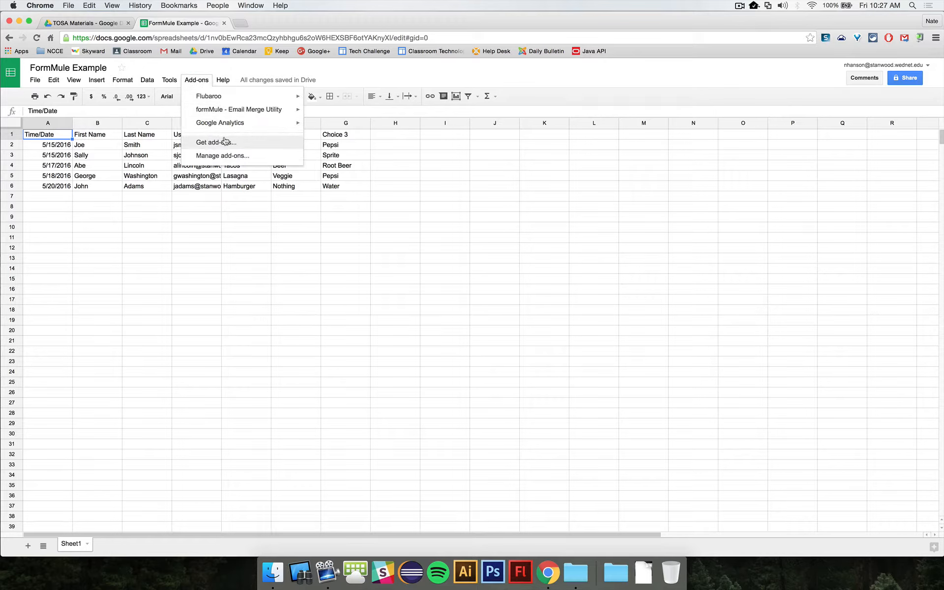
{"action": "mouse_move", "coordinate": [213, 113]}
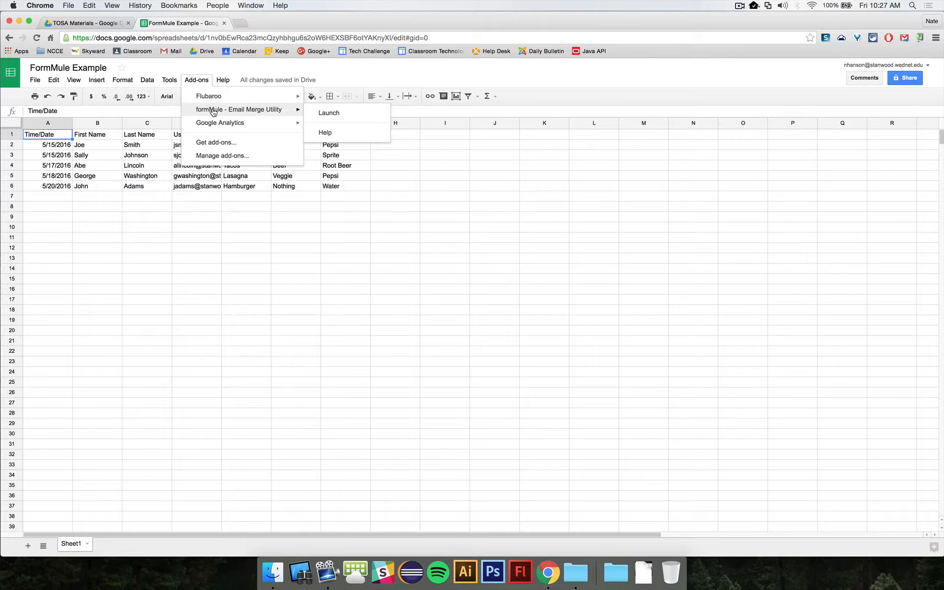
{"action": "left_click", "coordinate": [322, 113]}
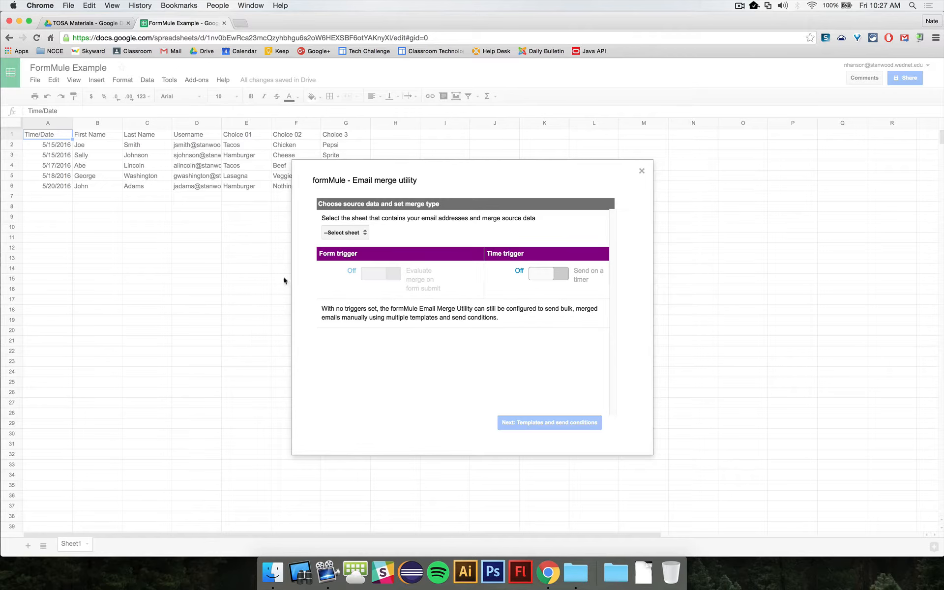
Choose Sheet1 as the merge data source and keep the number of unique email templates at 1.
{"action": "left_click", "coordinate": [364, 234]}
{"action": "left_click", "coordinate": [344, 242]}
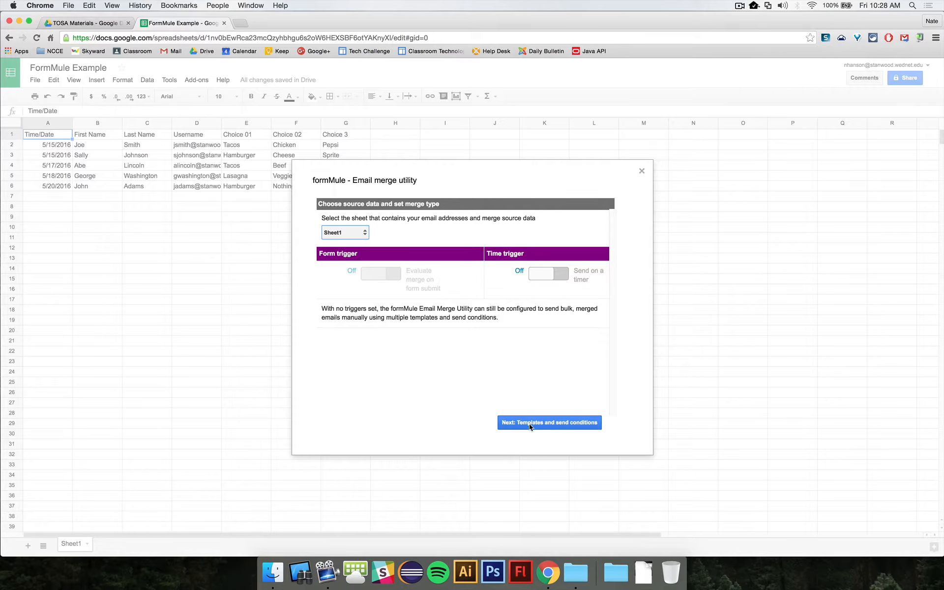
{"action": "left_click", "coordinate": [558, 425]}
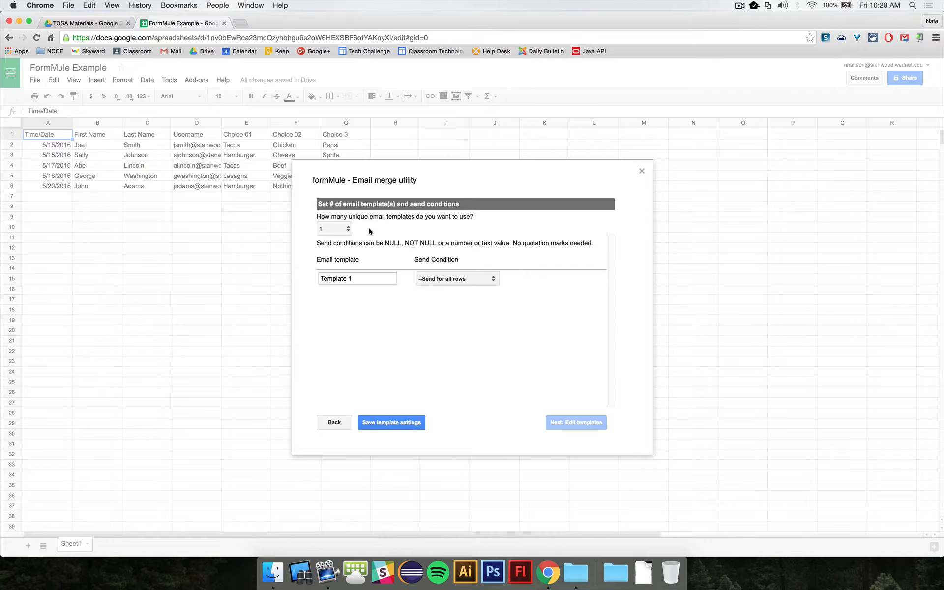
{"action": "left_click", "coordinate": [338, 230]}
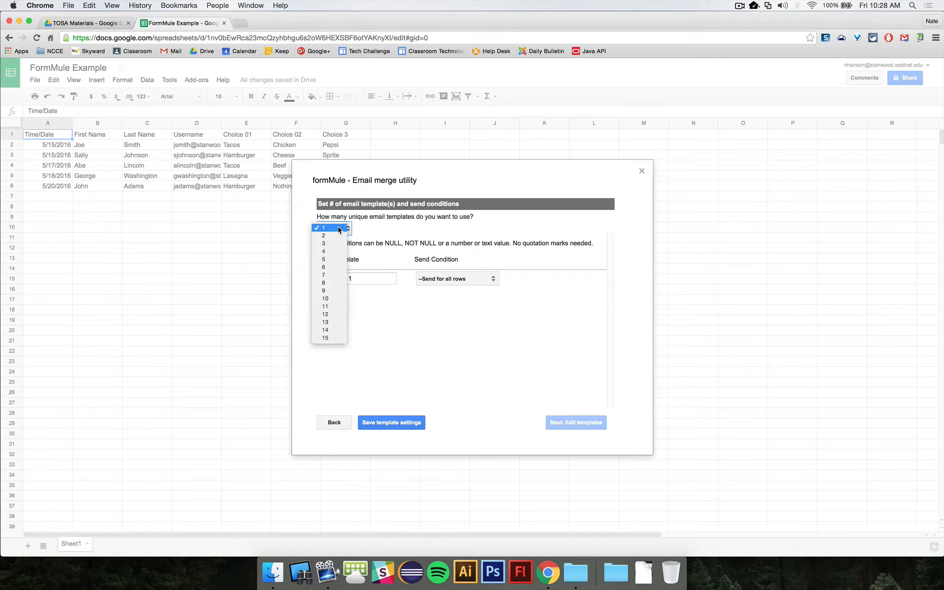
{"action": "left_click", "coordinate": [338, 228]}
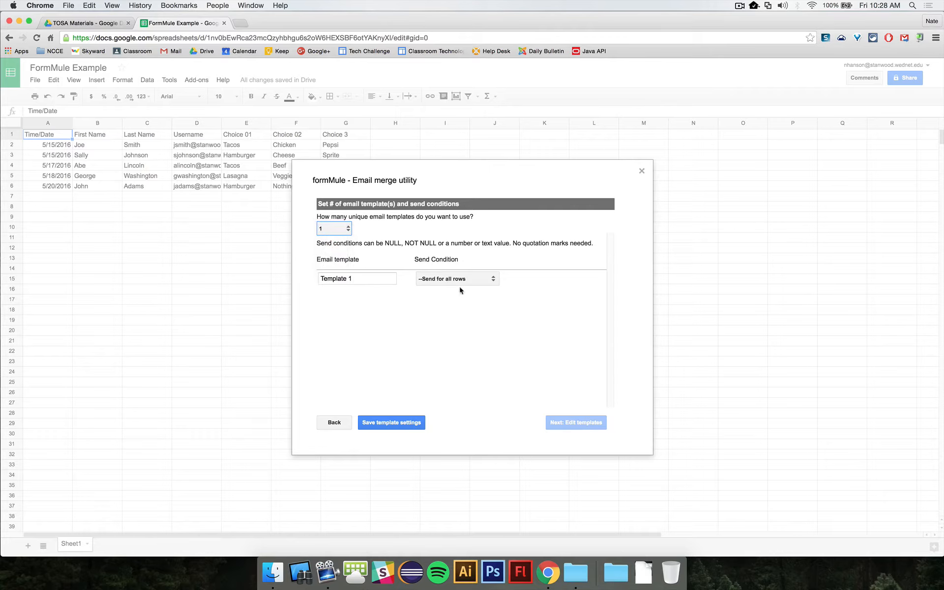
Try a send condition of Username equal to NOT NULL for Template 1, and clear the condition value again.
{"action": "left_click", "coordinate": [493, 280]}
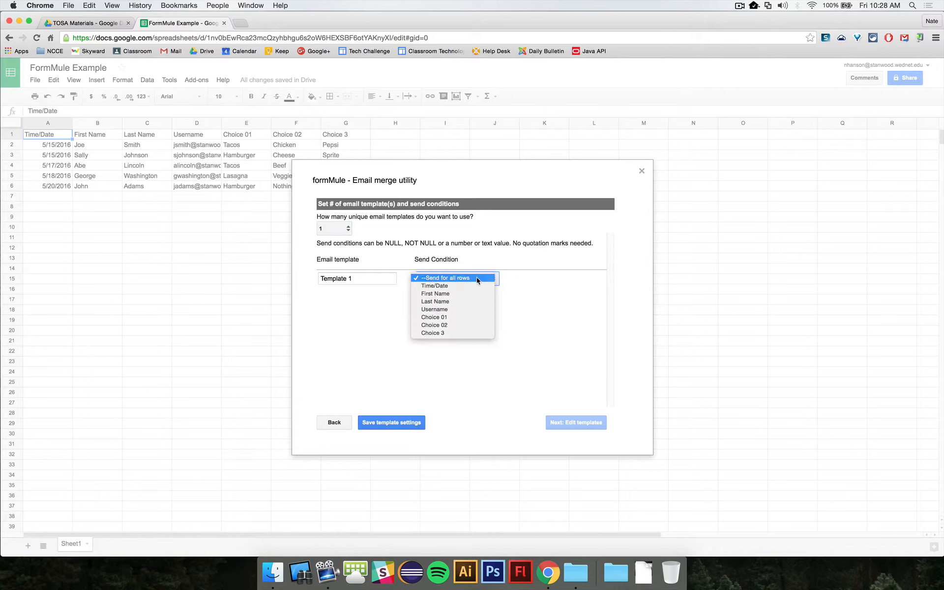
{"action": "left_click", "coordinate": [459, 309]}
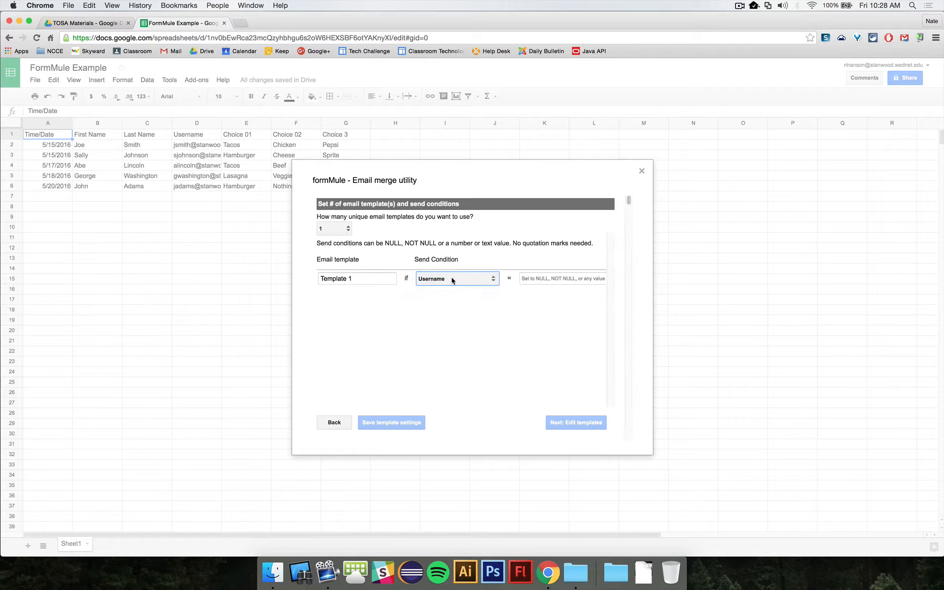
{"action": "left_click", "coordinate": [486, 282]}
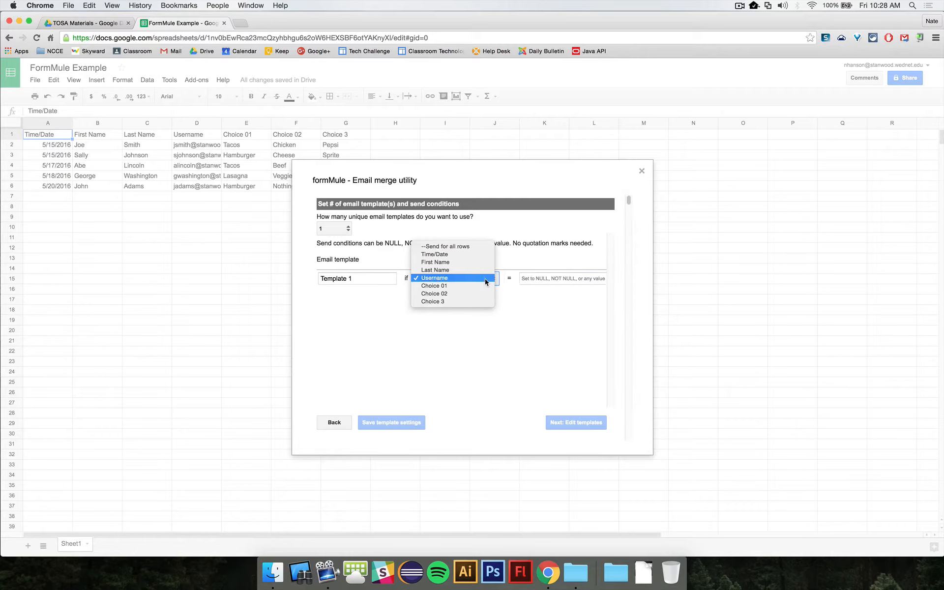
{"action": "left_click", "coordinate": [443, 278]}
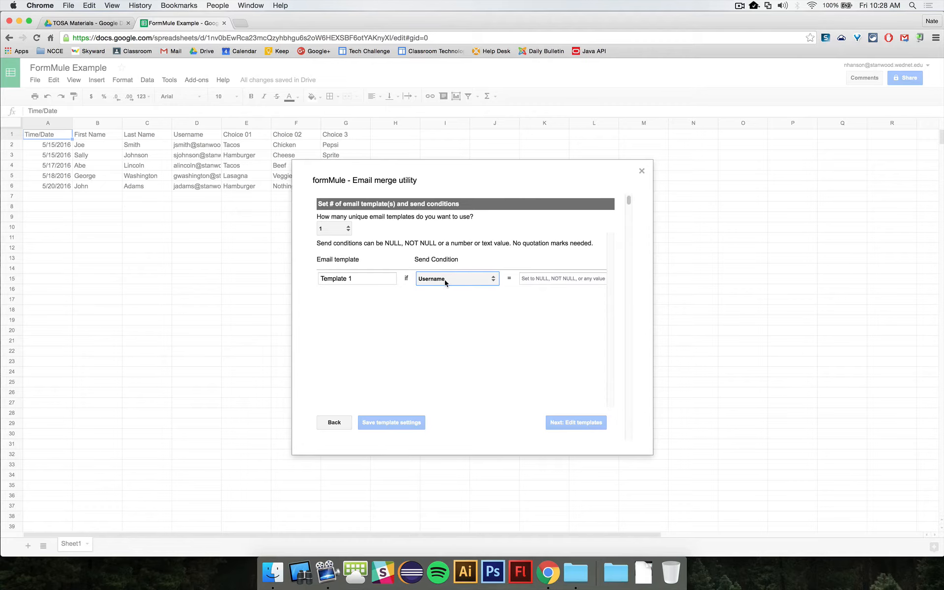
{"action": "left_click", "coordinate": [529, 279]}
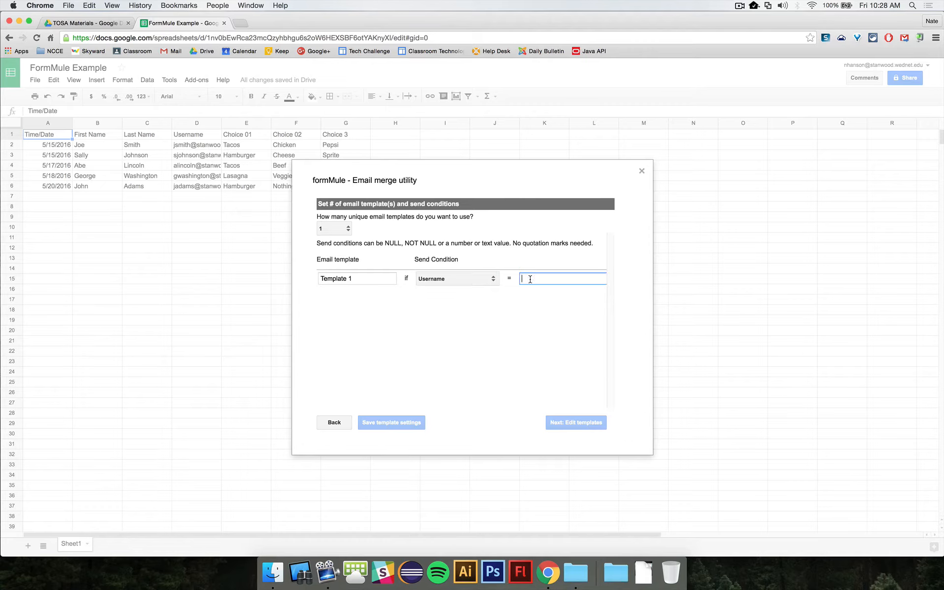
{"action": "type", "text": "not"}
{"action": "key", "text": "BackSpace"}
{"action": "key", "text": "BackSpace"}
{"action": "key", "text": "BackSpace"}
{"action": "type", "text": "NOT NULL"}
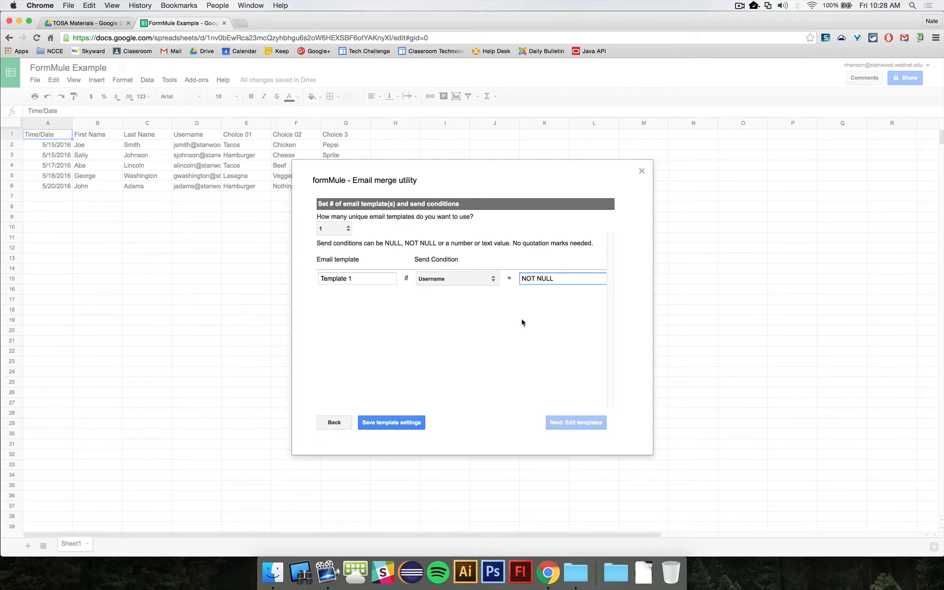
{"action": "left_click", "coordinate": [522, 321]}
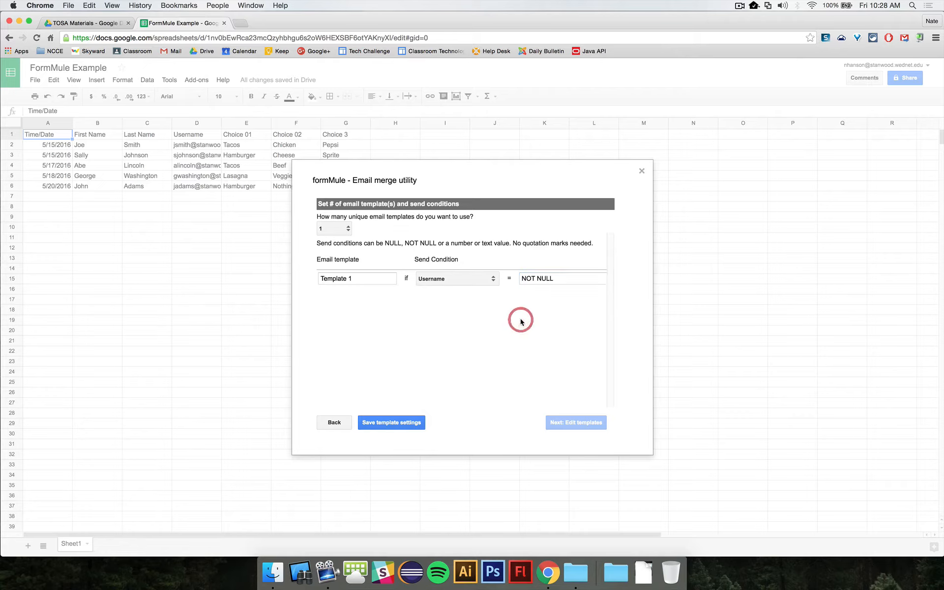
{"action": "left_click_drag", "start_coordinate": [564, 276], "coordinate": [509, 284]}
{"action": "key", "text": "BackSpace"}
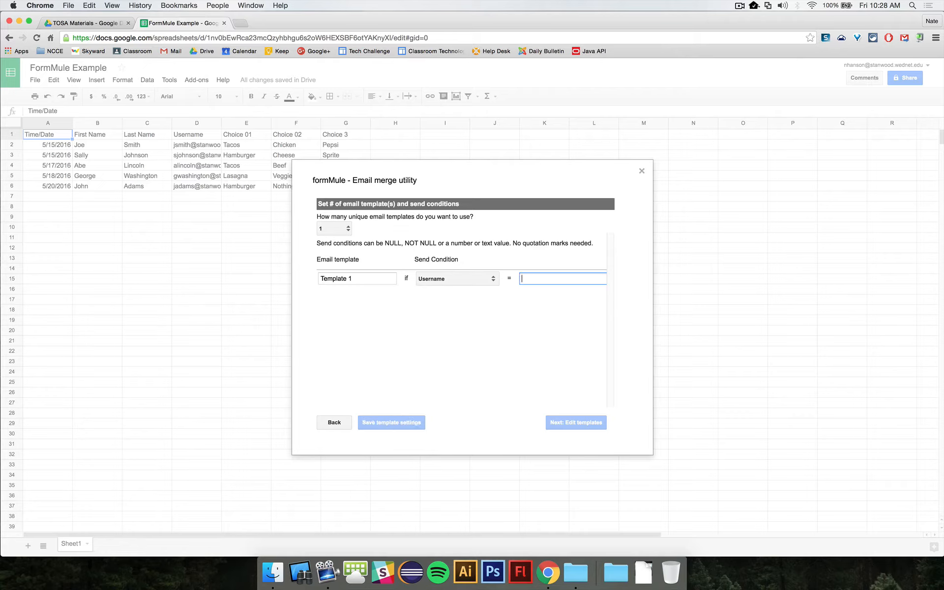
{"action": "left_click", "coordinate": [502, 319]}
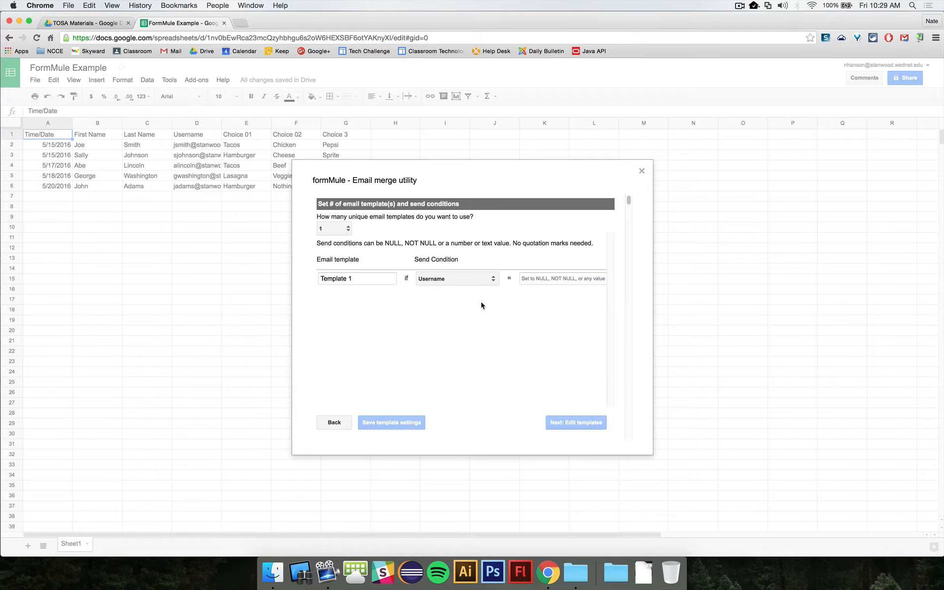
Set Template 1 to send for all rows, save the template settings and proceed to editing the template.
{"action": "left_click", "coordinate": [473, 281]}
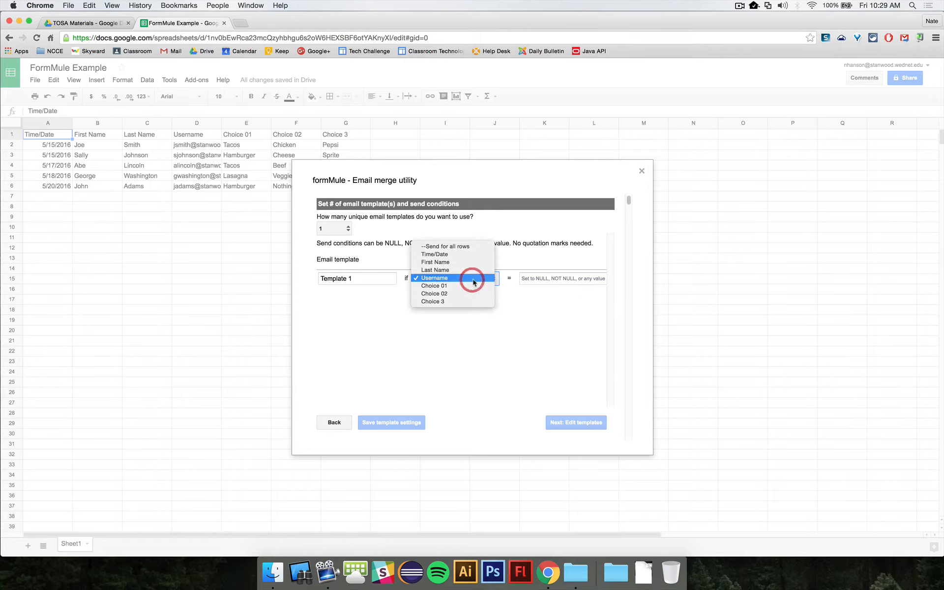
{"action": "left_click", "coordinate": [450, 246]}
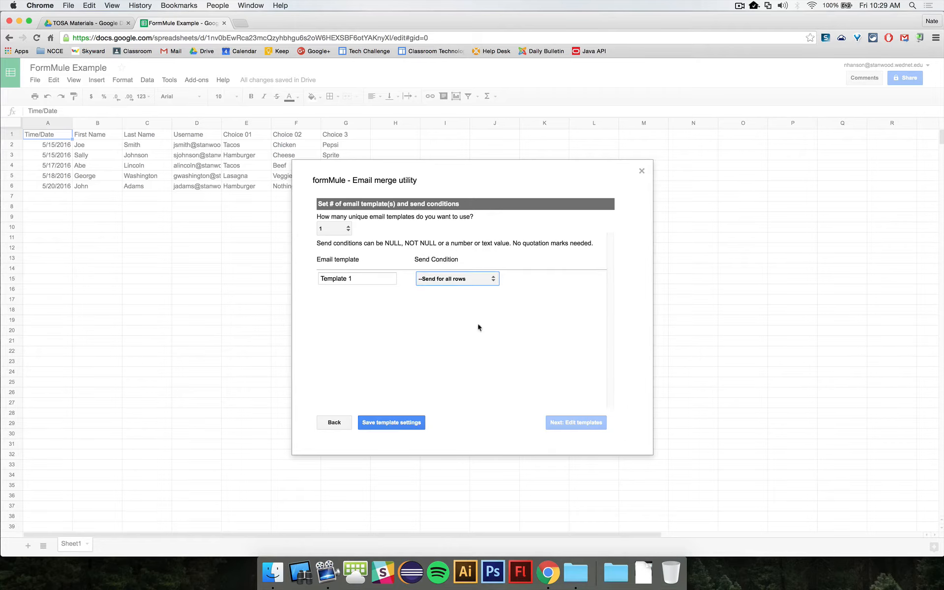
{"action": "left_click", "coordinate": [398, 426]}
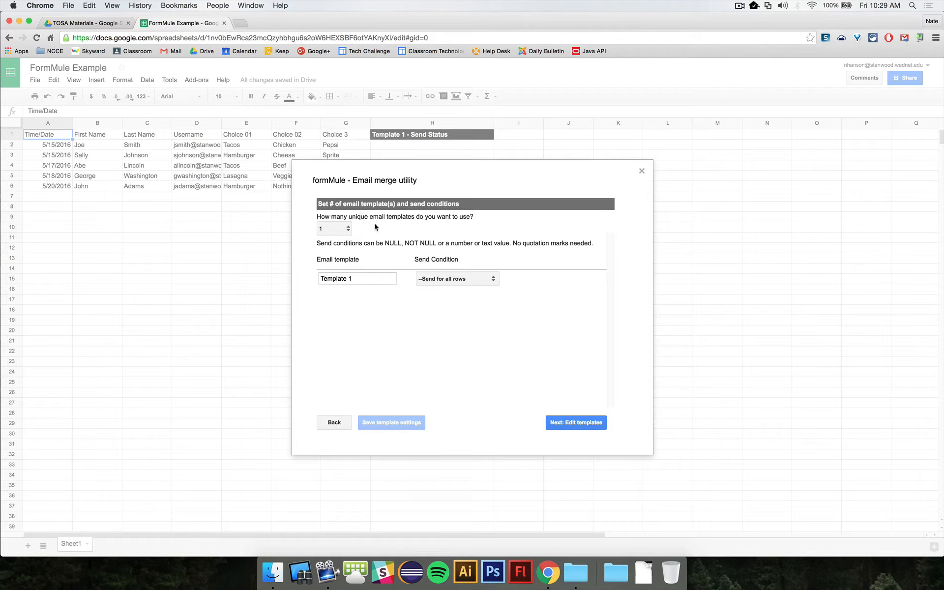
{"action": "left_click", "coordinate": [575, 424]}
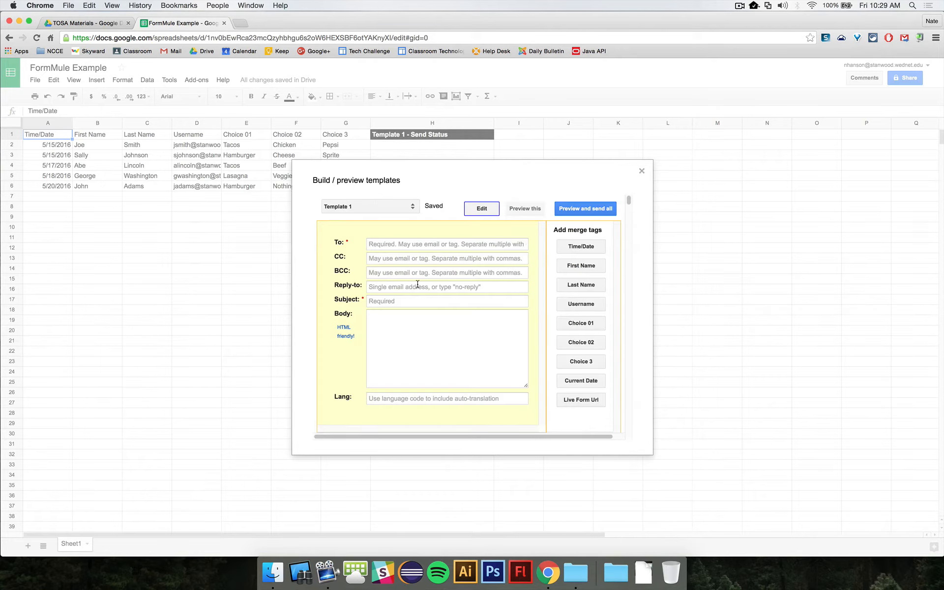
Address the email with the <<Username>> merge tag and set its subject to "SOMETHING...".
{"action": "left_click", "coordinate": [377, 245]}
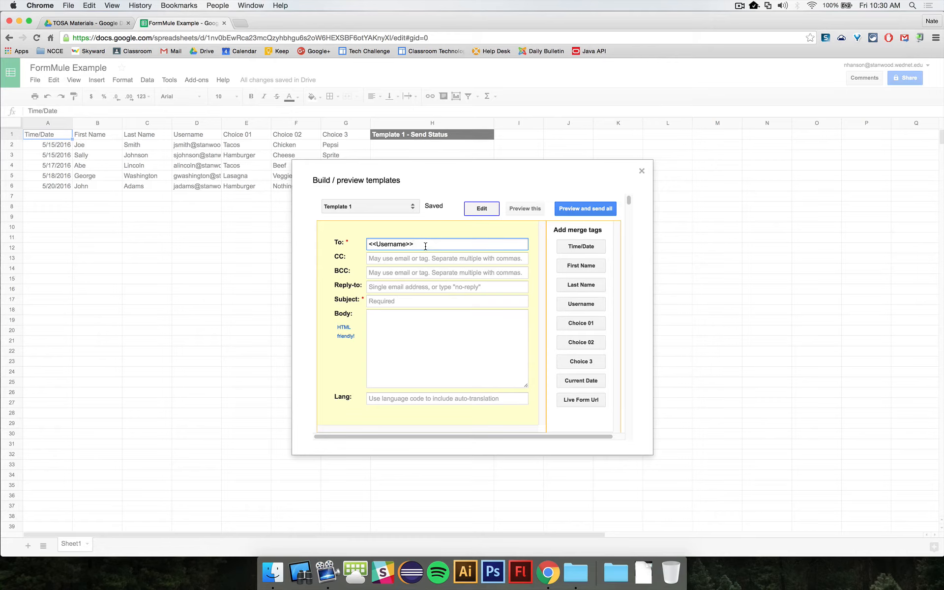
{"action": "left_click", "coordinate": [380, 301]}
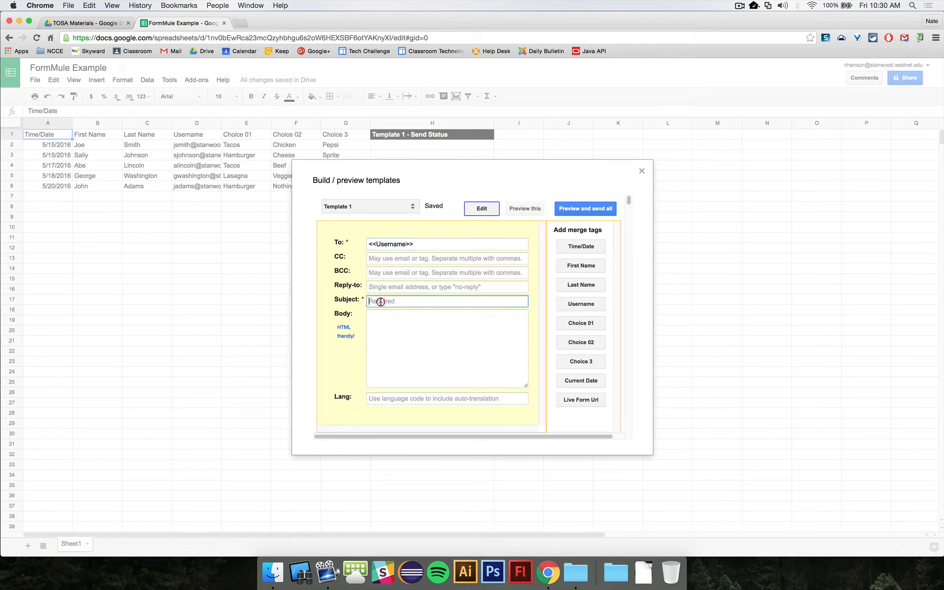
{"action": "type", "text": "SOMETHING..."}
Start the email body with "Dear <<First Name>>:", a blank line and "I have these choices for your meal on Saturday:".
{"action": "left_click", "coordinate": [396, 317]}
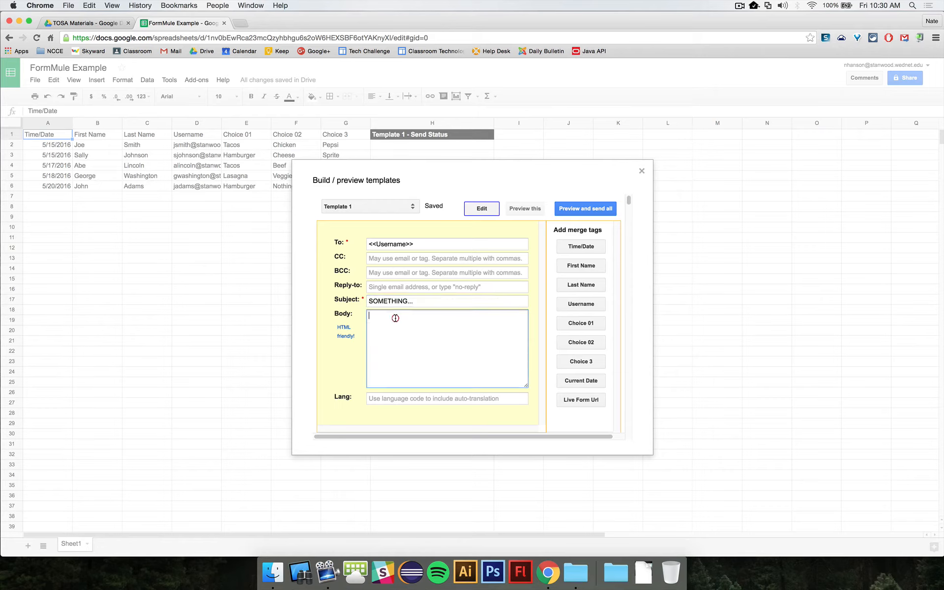
{"action": "type", "text": "Dear"}
{"action": "left_click", "coordinate": [584, 266]}
{"action": "left_click_drag", "start_coordinate": [386, 316], "coordinate": [421, 316]}
{"action": "key", "text": "BackSpace"}
{"action": "left_click_drag", "start_coordinate": [384, 315], "coordinate": [433, 313]}
{"action": "left_click", "coordinate": [436, 316]}
{"action": "type", "text": ":"}
{"action": "key", "text": "Return"}
{"action": "key", "text": "Return"}
{"action": "type", "text": "I have these choices for your meal on Saturday:"}
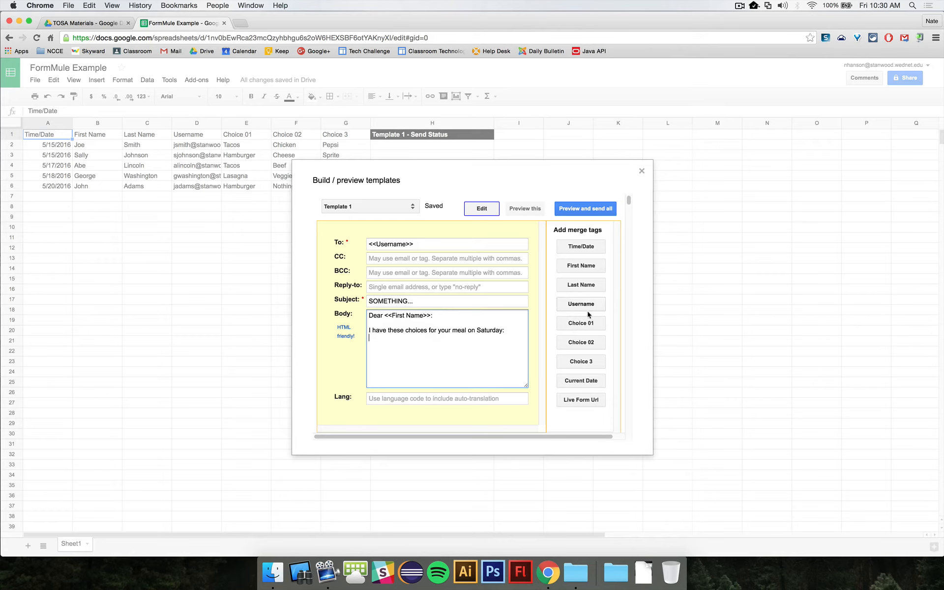
Add the labelled merge tags Choice 01, Choice 02 and Choice 3 on separate body lines, and close with "Thank you.".
{"action": "left_click", "coordinate": [582, 323]}
{"action": "left_click_drag", "start_coordinate": [368, 337], "coordinate": [402, 337]}
{"action": "left_click", "coordinate": [449, 338]}
{"action": "key", "text": "Return"}
{"action": "left_click", "coordinate": [581, 342]}
{"action": "key", "text": "Return"}
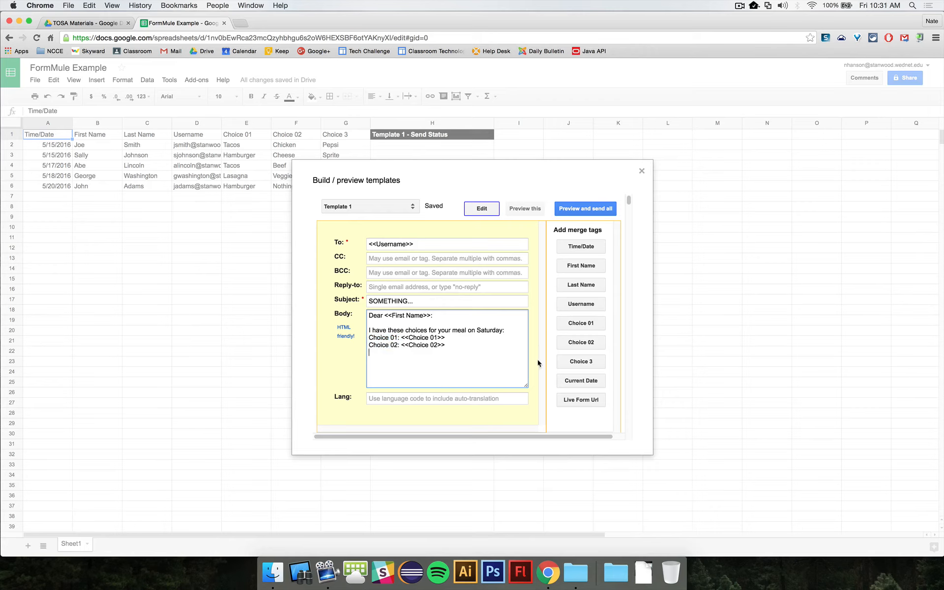
{"action": "left_click", "coordinate": [581, 361]}
{"action": "key", "text": "Return"}
{"action": "key", "text": "Return"}
{"action": "type", "text": "Thank you."}
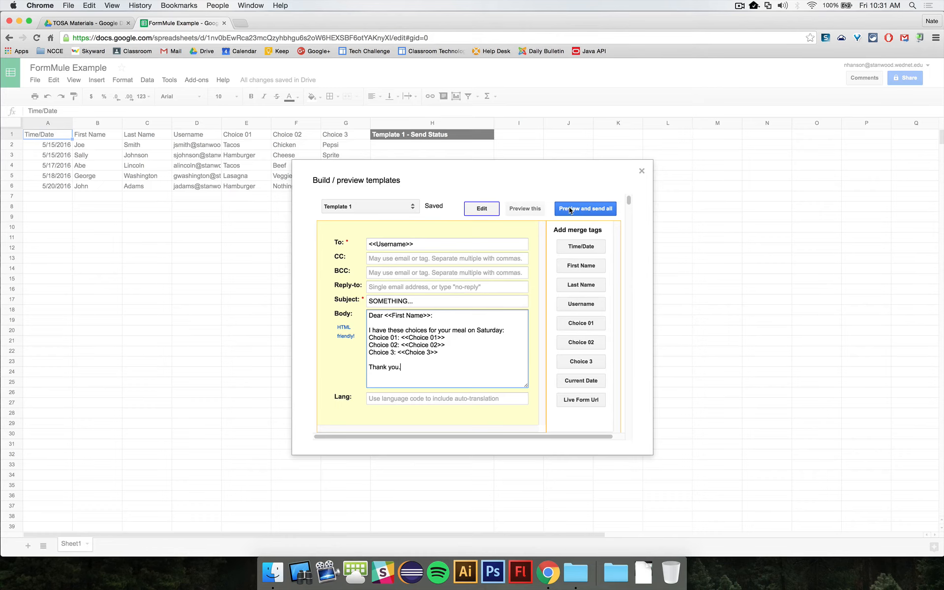
Preview Template 1's merged email for each data row, from row 1 through row 5.
{"action": "left_click", "coordinate": [524, 209]}
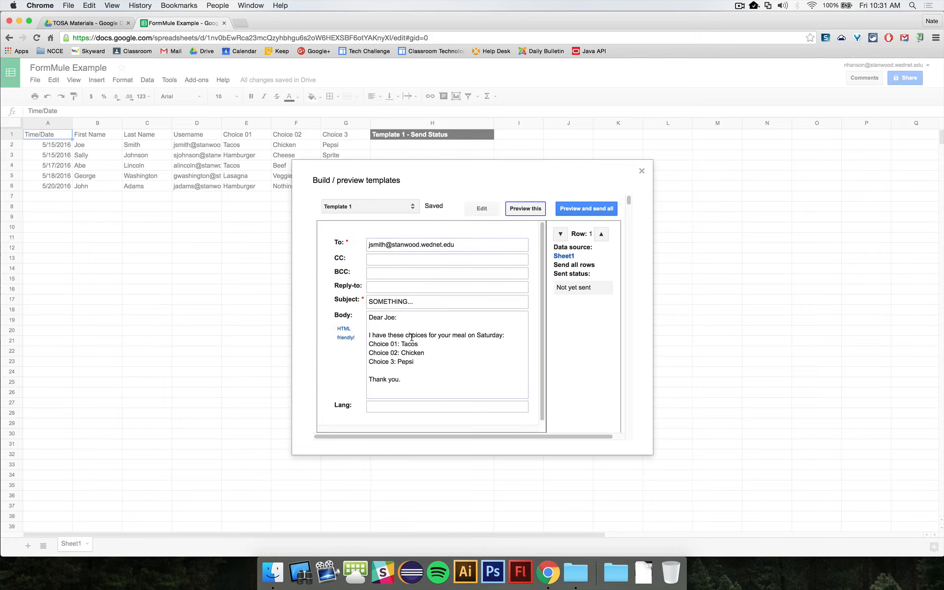
{"action": "left_click", "coordinate": [601, 235]}
{"action": "left_click", "coordinate": [602, 235]}
{"action": "left_click", "coordinate": [601, 235]}
{"action": "left_click", "coordinate": [601, 235]}
{"action": "left_click", "coordinate": [602, 236]}
{"action": "left_click", "coordinate": [602, 236]}
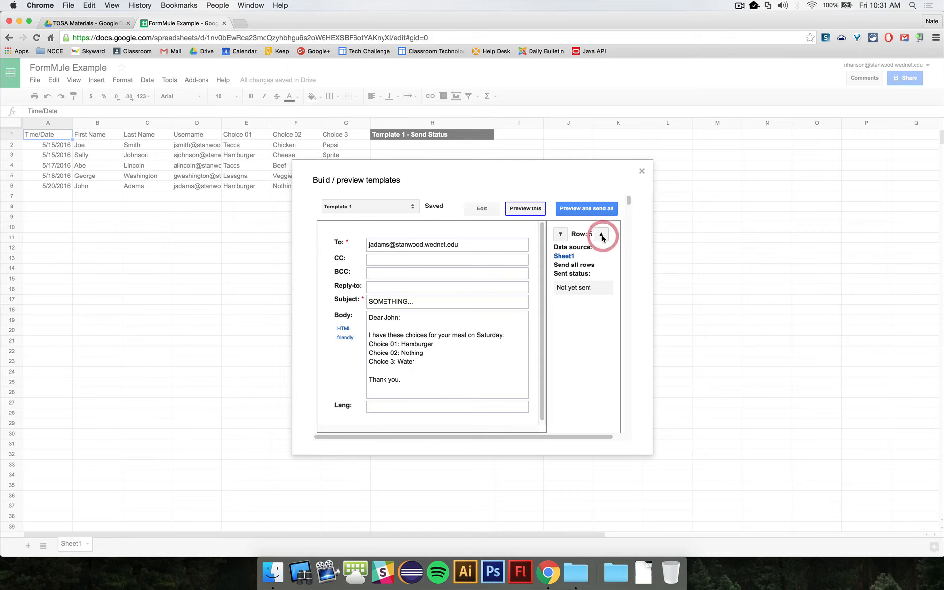
Open the combined preview for sending all emails and read through the merged messages for sheet rows 2 to 6.
{"action": "left_click", "coordinate": [579, 209]}
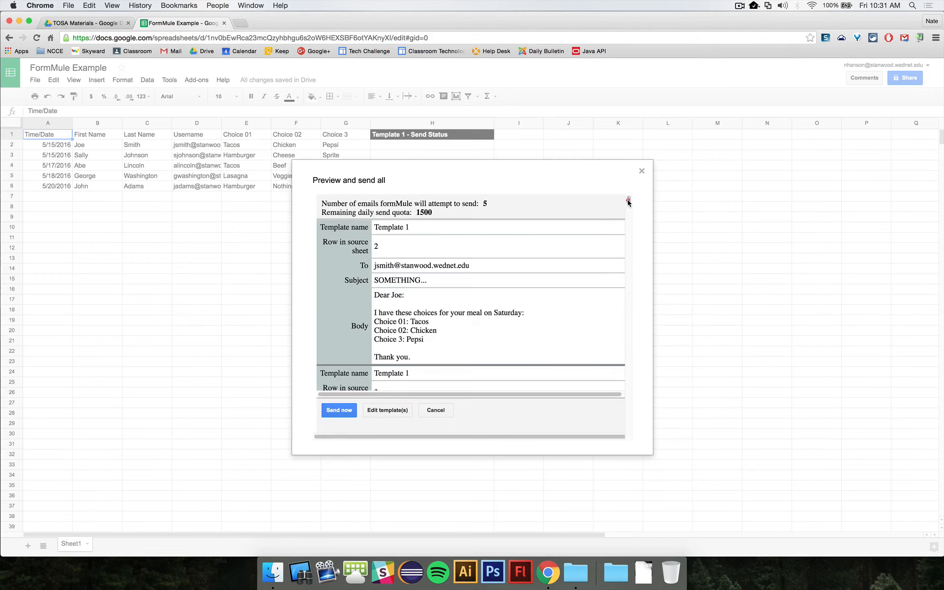
{"action": "left_click_drag", "start_coordinate": [628, 201], "coordinate": [630, 237]}
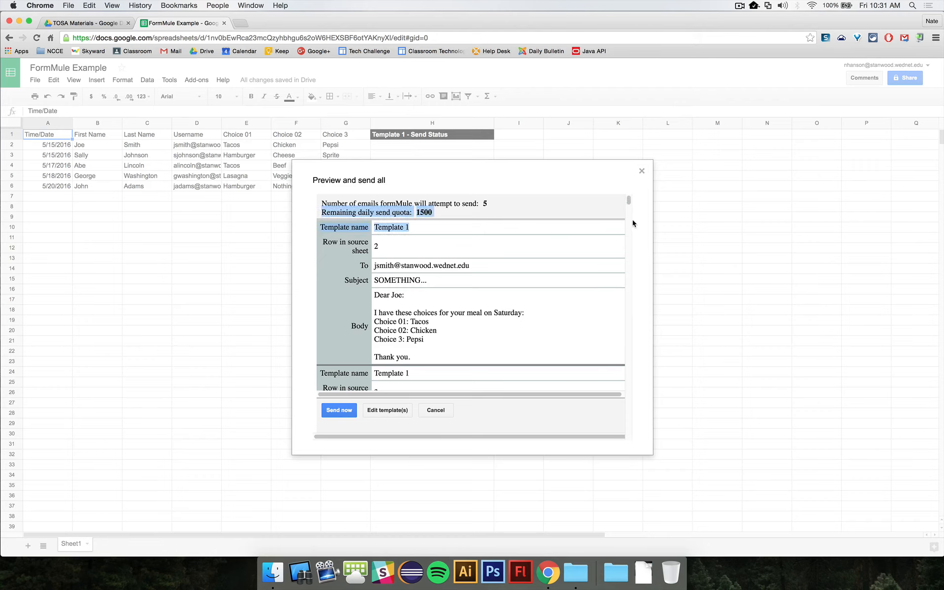
{"action": "left_click", "coordinate": [629, 226]}
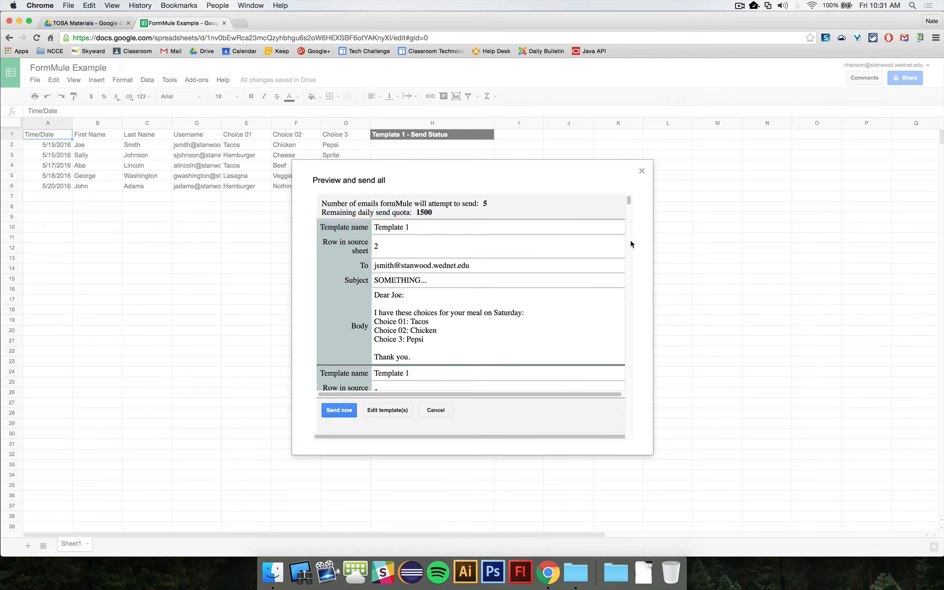
{"action": "left_click_drag", "start_coordinate": [629, 207], "coordinate": [631, 228]}
{"action": "mouse_move", "coordinate": [561, 317]}
{"action": "left_mouse_down"}
{"action": "mouse_move", "coordinate": [544, 362]}
{"action": "mouse_move", "coordinate": [552, 446]}
{"action": "mouse_move", "coordinate": [551, 322]}
{"action": "left_mouse_up"}
{"action": "left_click", "coordinate": [545, 317]}
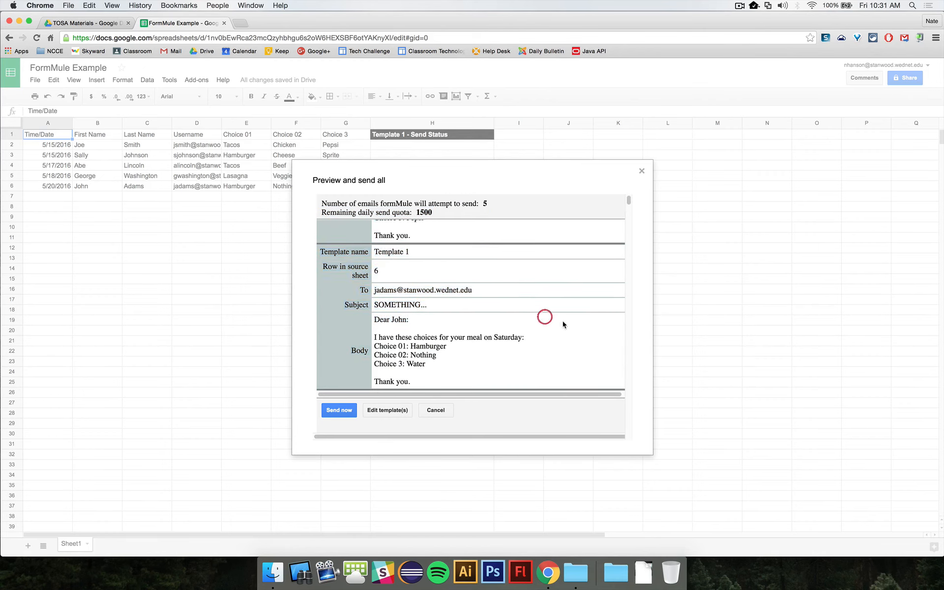
{"action": "scroll", "coordinate": [545, 327], "scroll_direction": "up", "scroll_amount": 5}
{"action": "scroll", "coordinate": [547, 336], "scroll_direction": "down", "scroll_amount": 5}
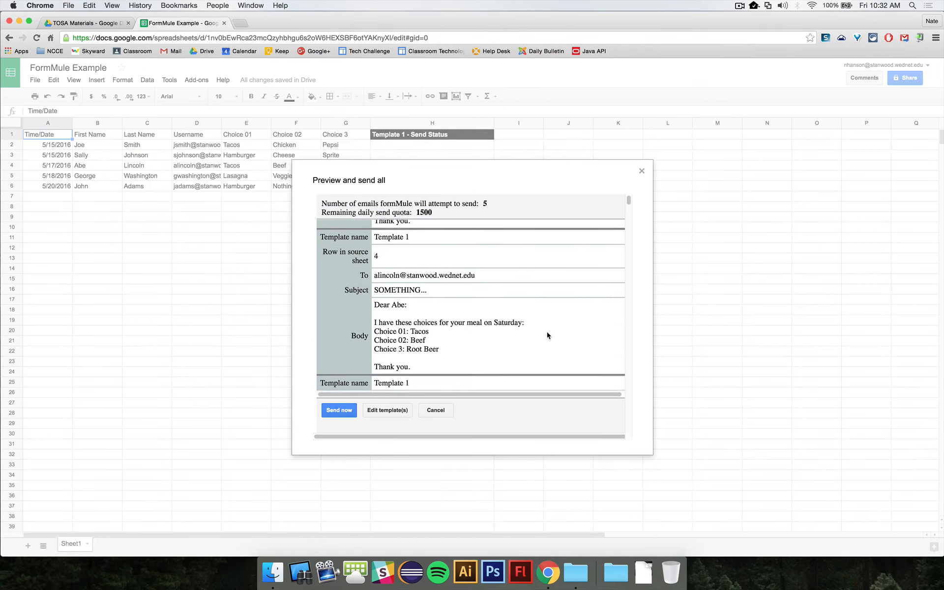
{"action": "scroll", "coordinate": [541, 297], "scroll_direction": "down", "scroll_amount": 3}
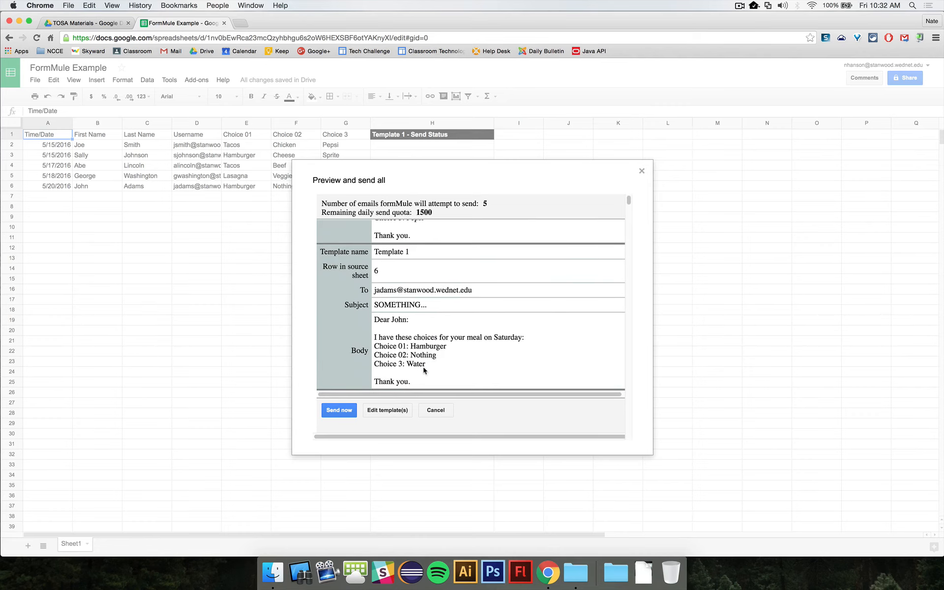
{"action": "scroll", "coordinate": [496, 334], "scroll_direction": "up", "scroll_amount": 10}
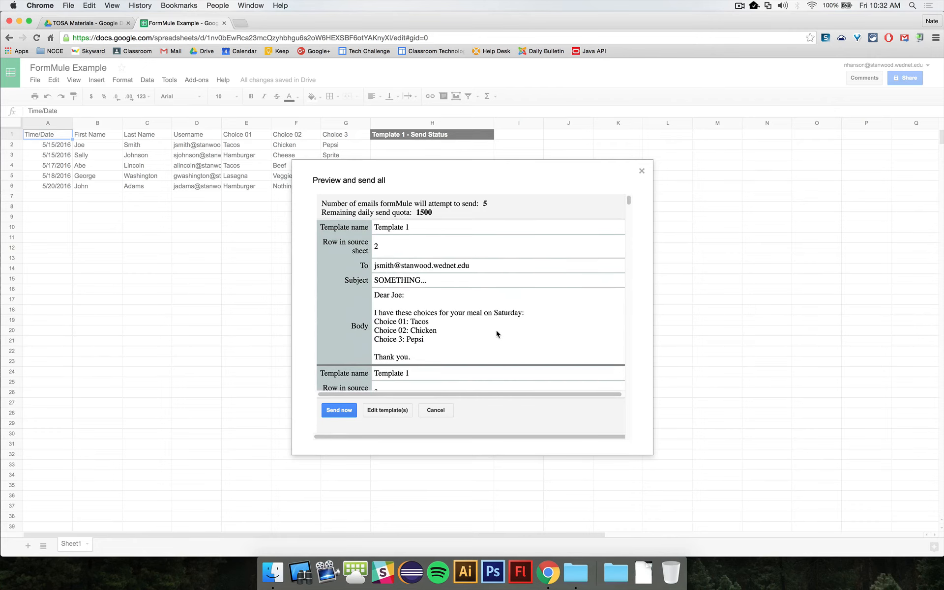
Leave the send preview without sending, close formMule and show the note on the "Template 1 - Send Status" header.
{"action": "left_click", "coordinate": [388, 412]}
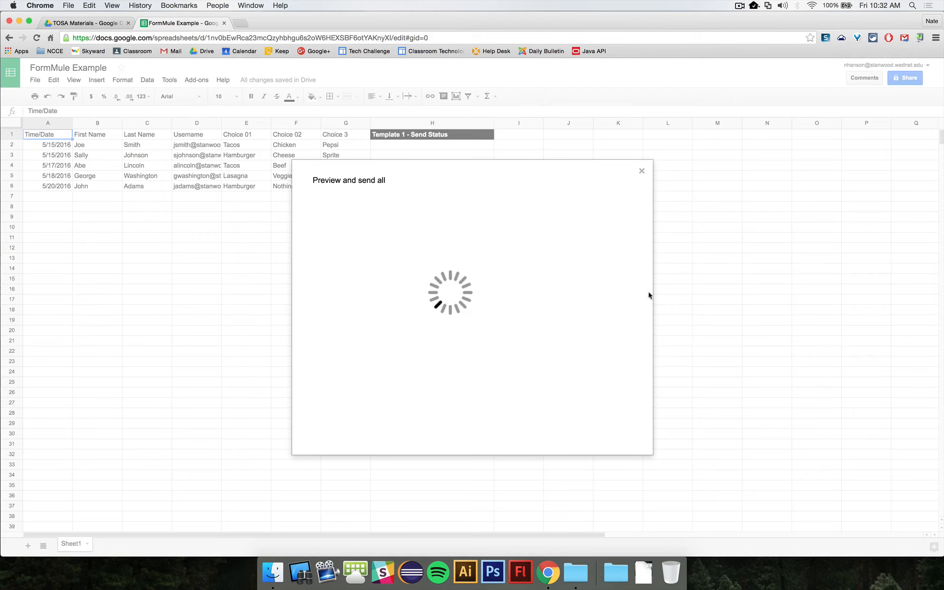
{"action": "left_click", "coordinate": [641, 172]}
{"action": "mouse_move", "coordinate": [419, 143]}
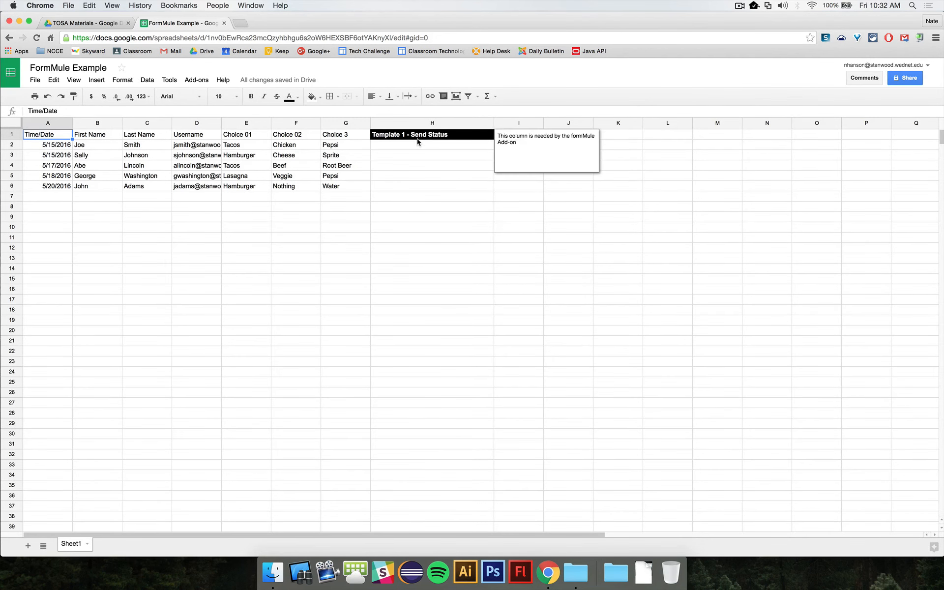